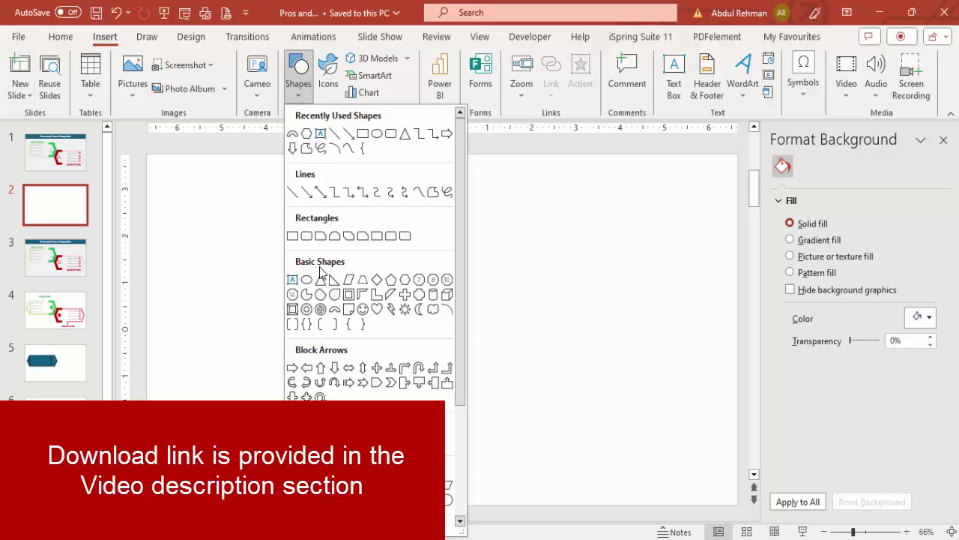
Draw a dark teal 2.51" by 2.91" hexagon on slide 2 and place a duplicate to its right.
click(406, 280)
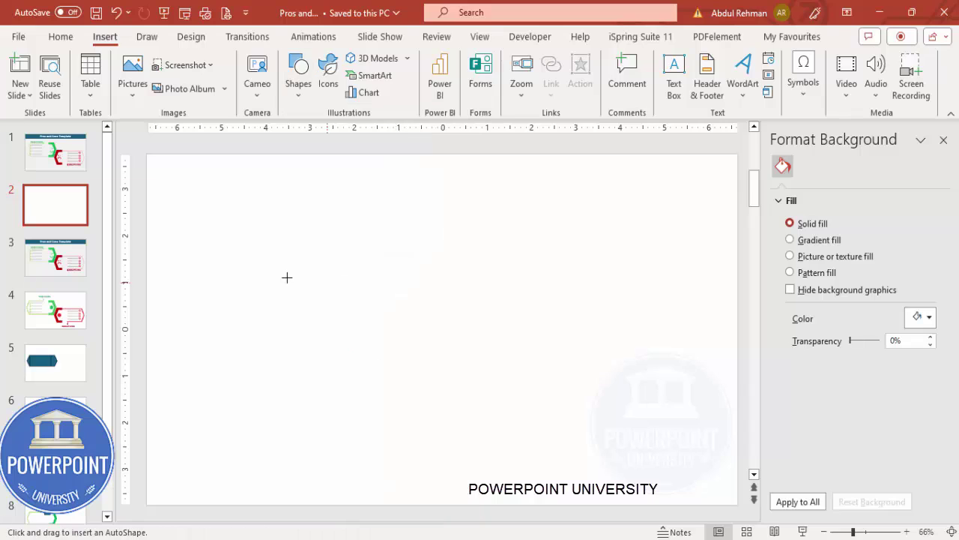
drag(255, 299, 330, 377)
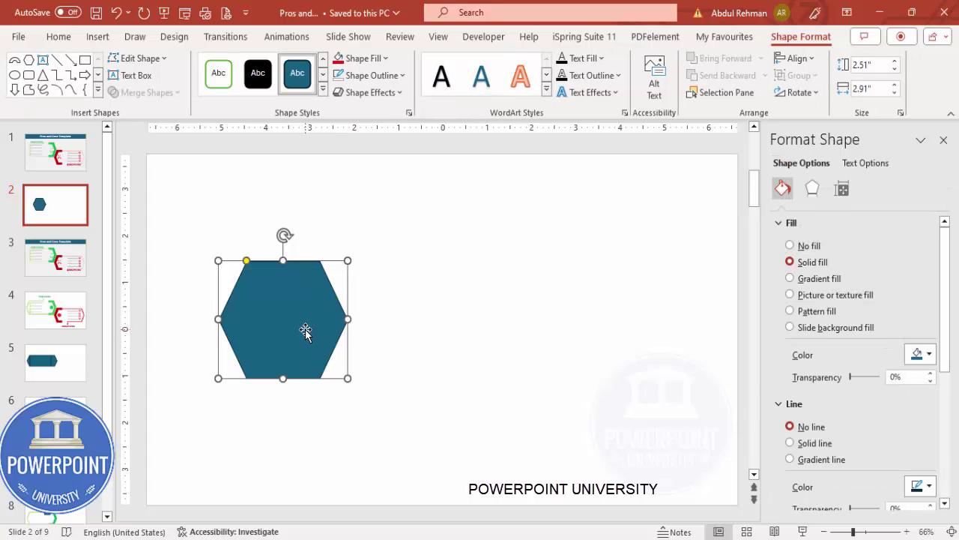
drag(306, 331, 481, 347)
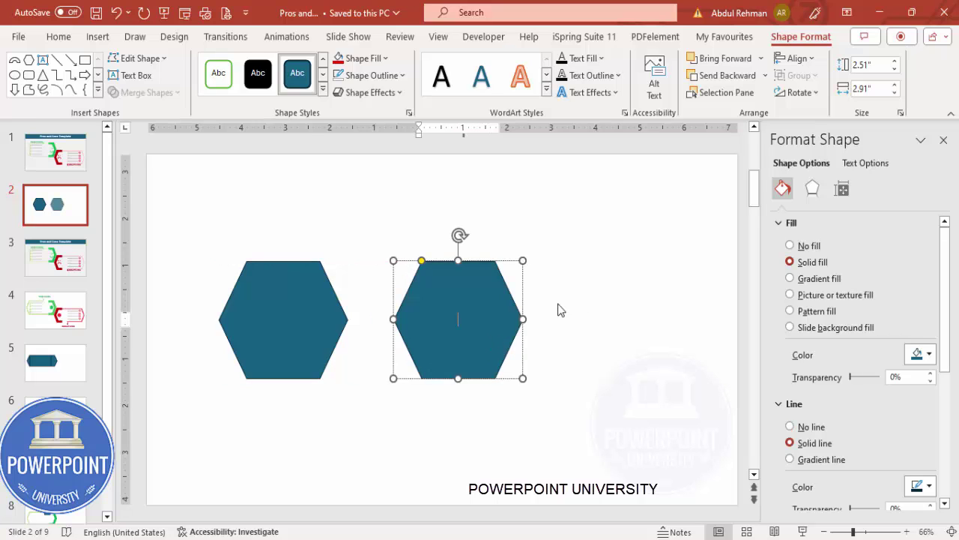
click(559, 309)
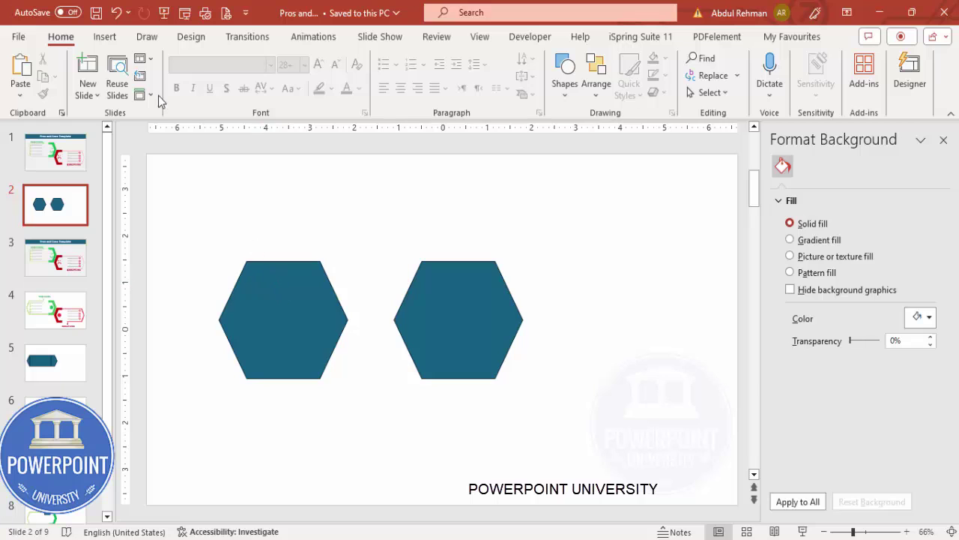
Draw a rectangle bridging the gap between the two hexagons.
click(105, 36)
click(300, 90)
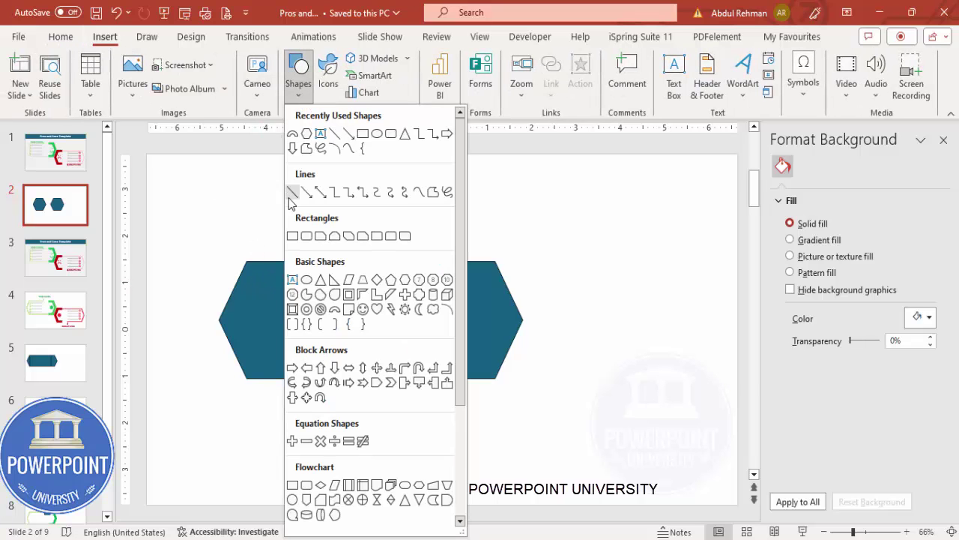
click(295, 237)
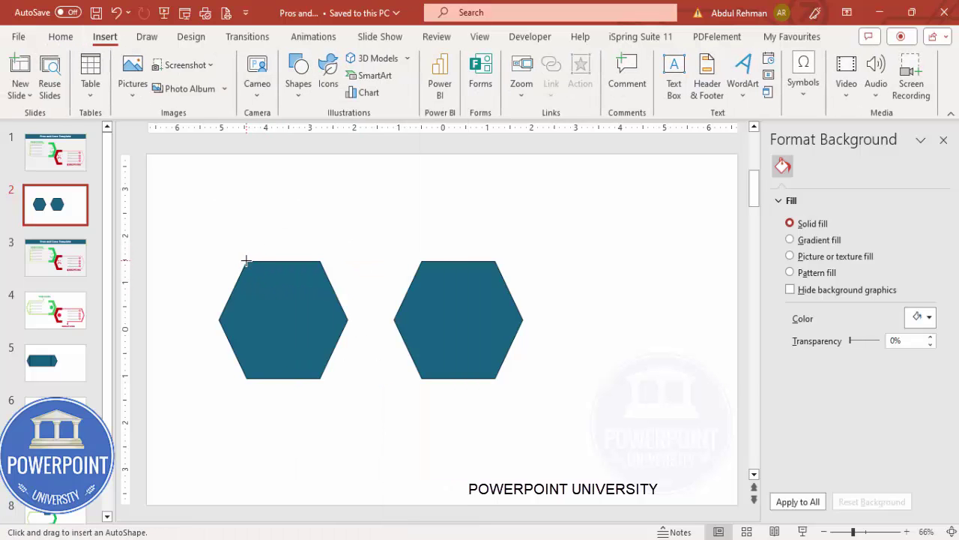
mouse_move(332, 311)
mouse_down()
mouse_move(396, 357)
mouse_move(459, 379)
mouse_up()
click(349, 394)
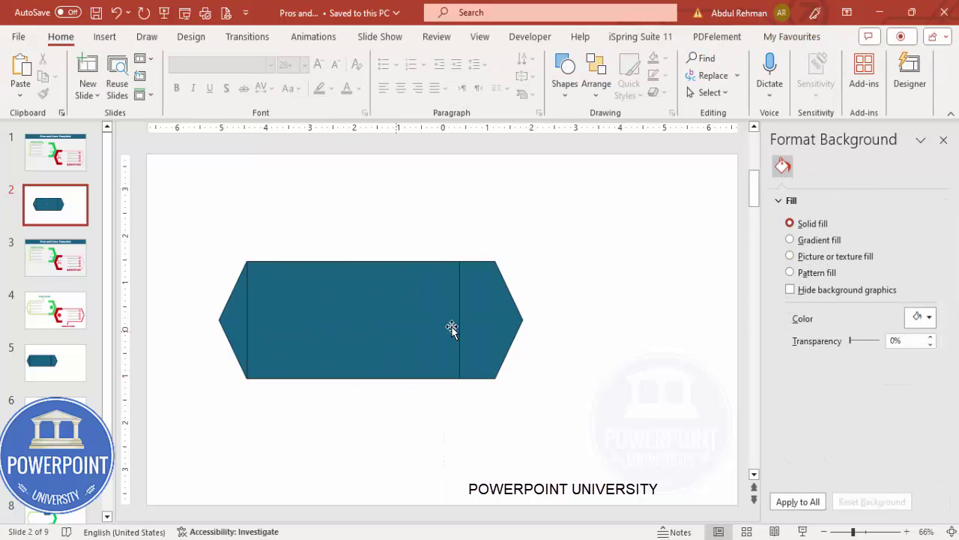
Union both hexagons and the rectangle into one 2.51" by 6.86" elongated hexagon.
drag(583, 204, 202, 442)
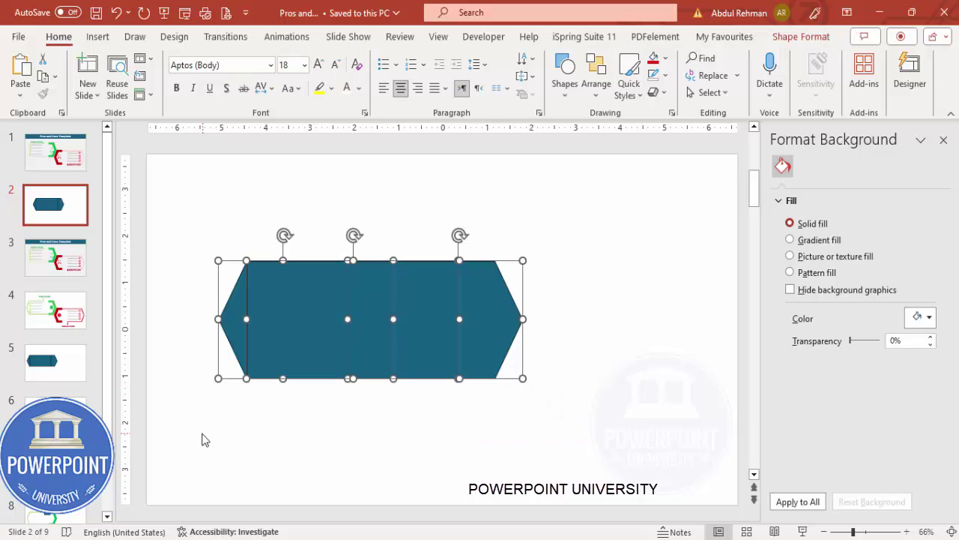
click(796, 37)
click(154, 92)
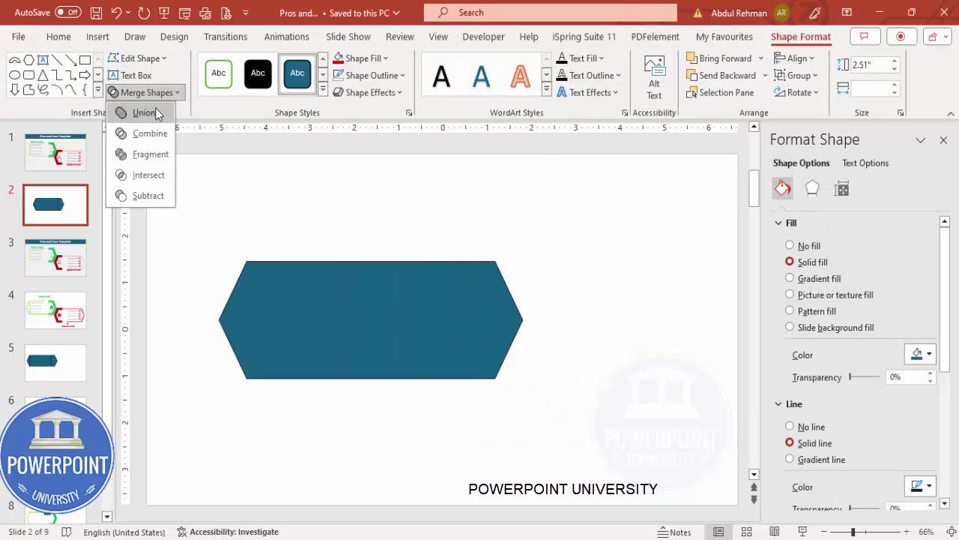
click(155, 114)
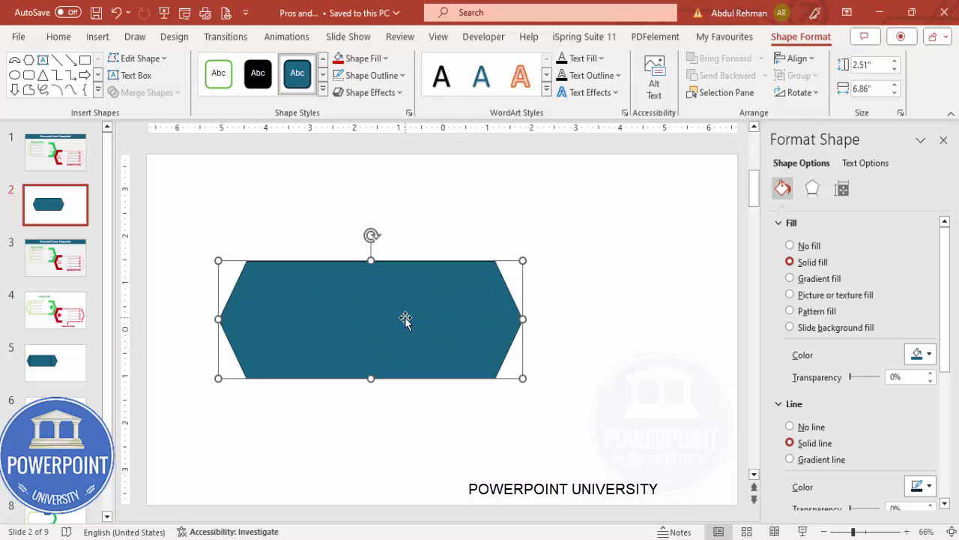
Duplicate the banner, fill the copy pale grey, and lay it over the teal original.
key(ctrl+d)
drag(405, 317, 524, 360)
click(370, 60)
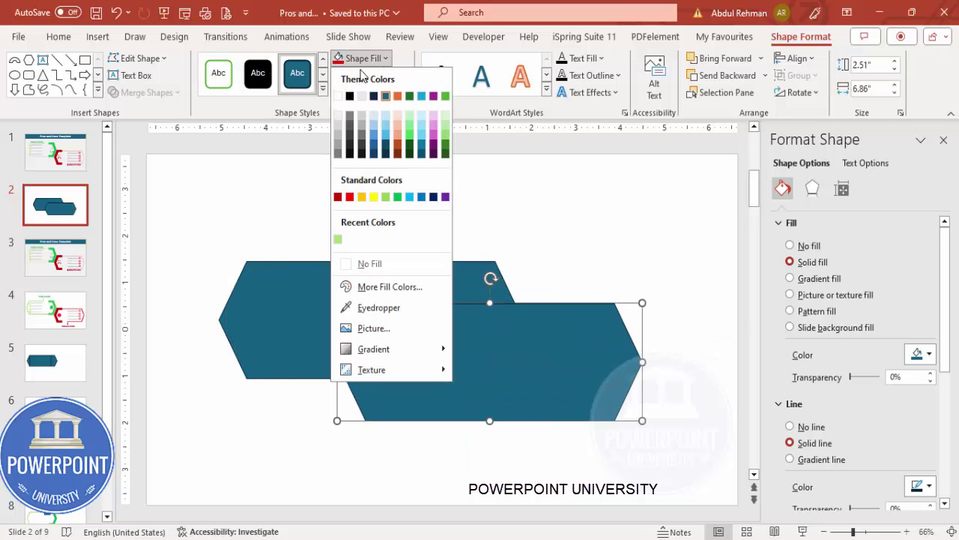
click(338, 119)
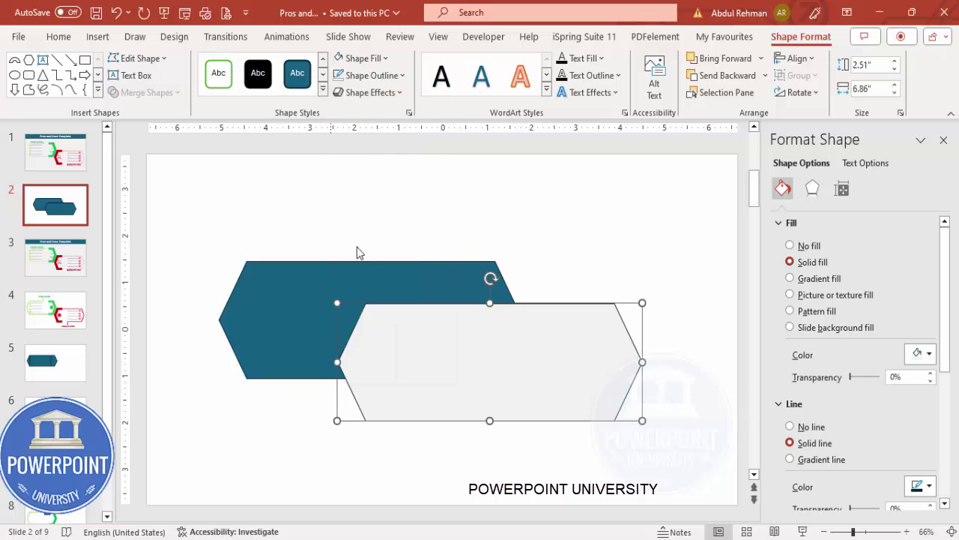
drag(441, 338, 332, 304)
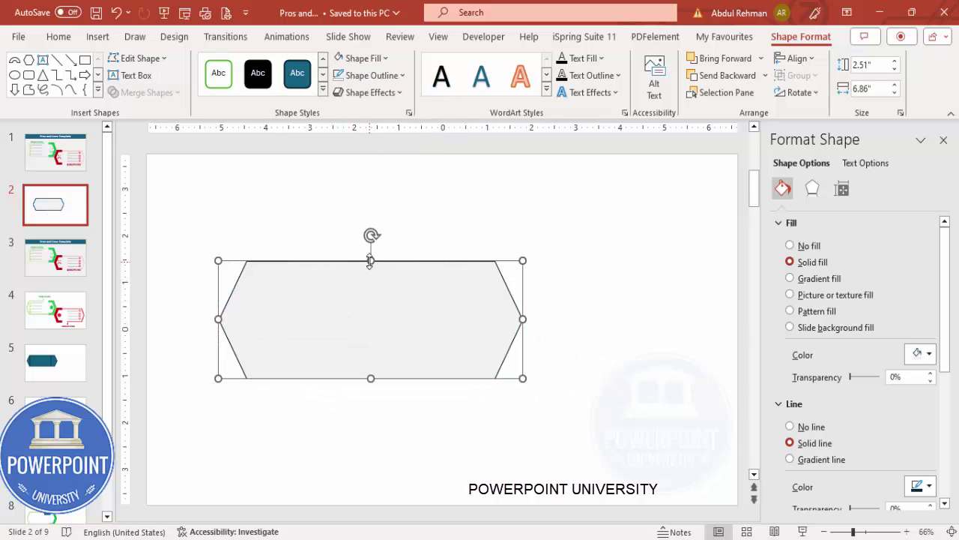
Shrink the pale copy slightly on all four sides to about 2.41" by 6.79", then select both shapes.
drag(371, 261, 371, 262)
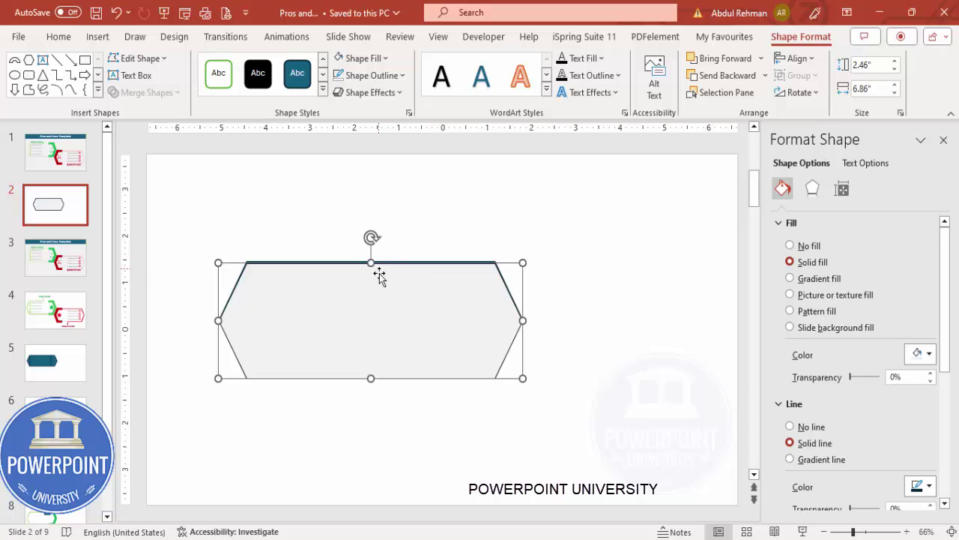
drag(370, 377, 371, 376)
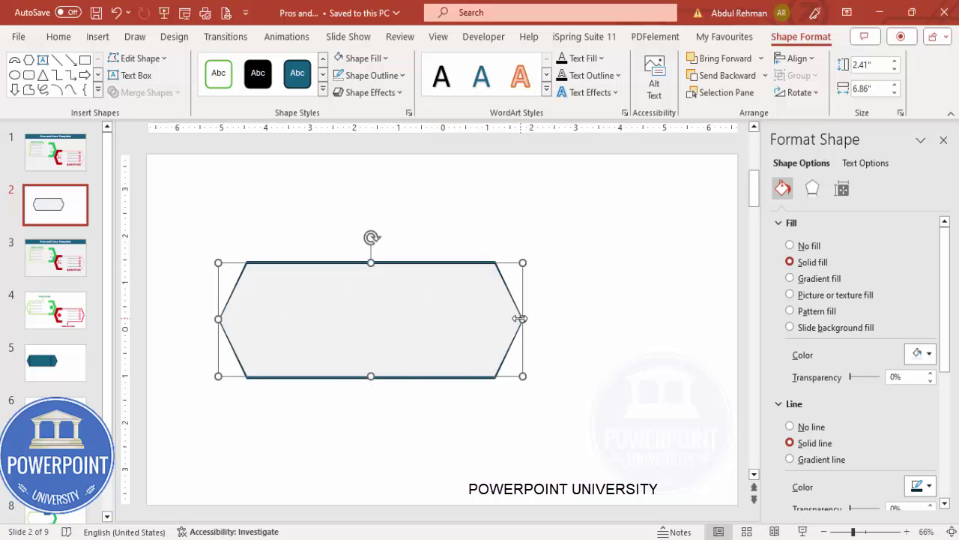
drag(522, 319, 519, 319)
drag(217, 319, 220, 319)
drag(580, 237, 146, 478)
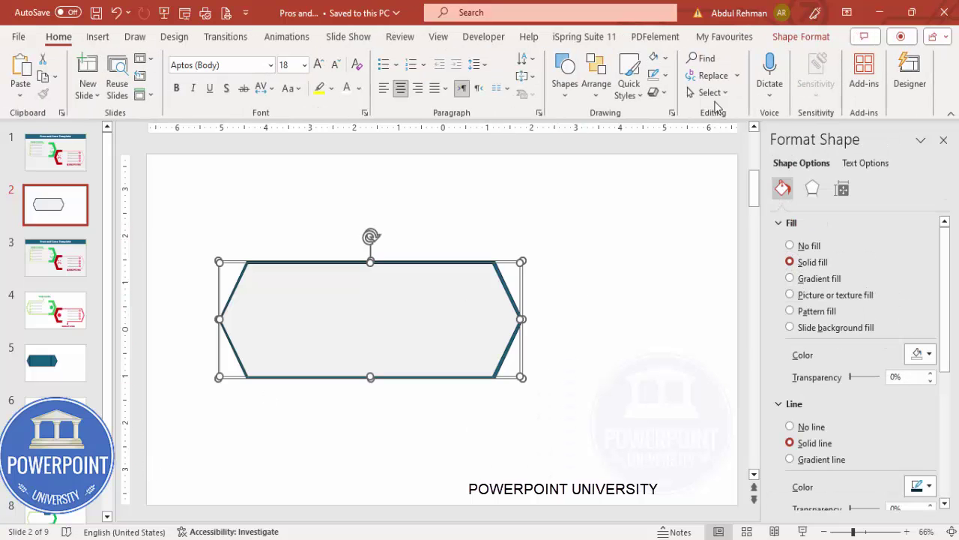
click(799, 38)
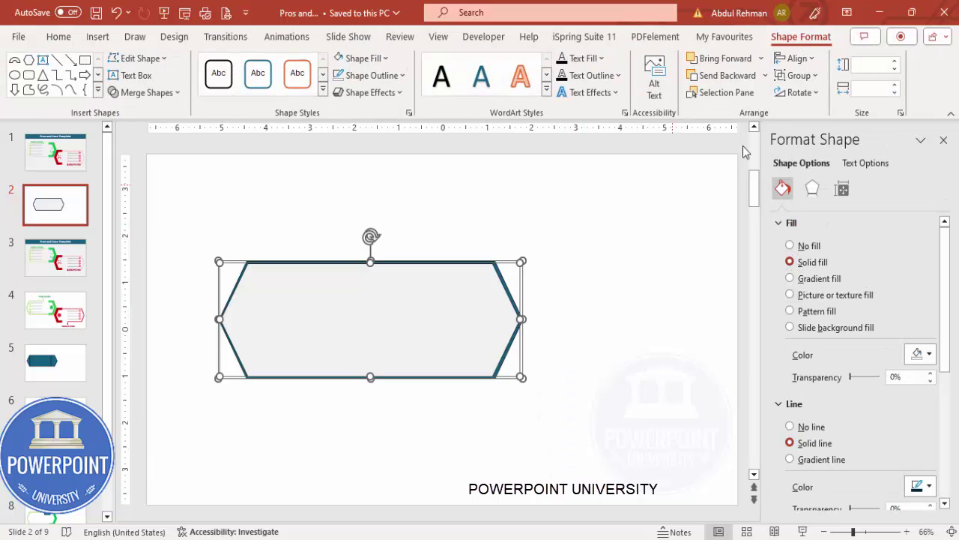
Align the pale and teal hexagons on their middles.
click(799, 58)
click(804, 60)
click(808, 61)
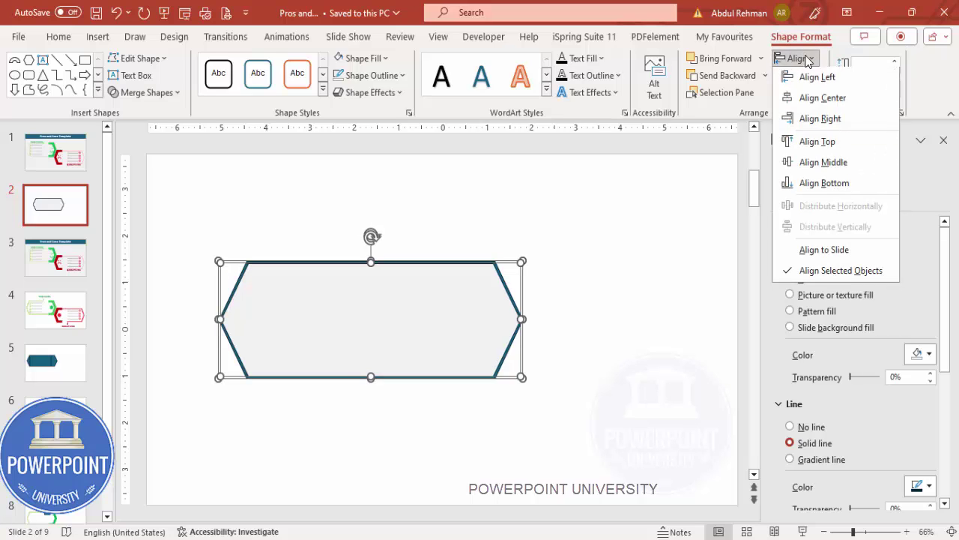
click(841, 163)
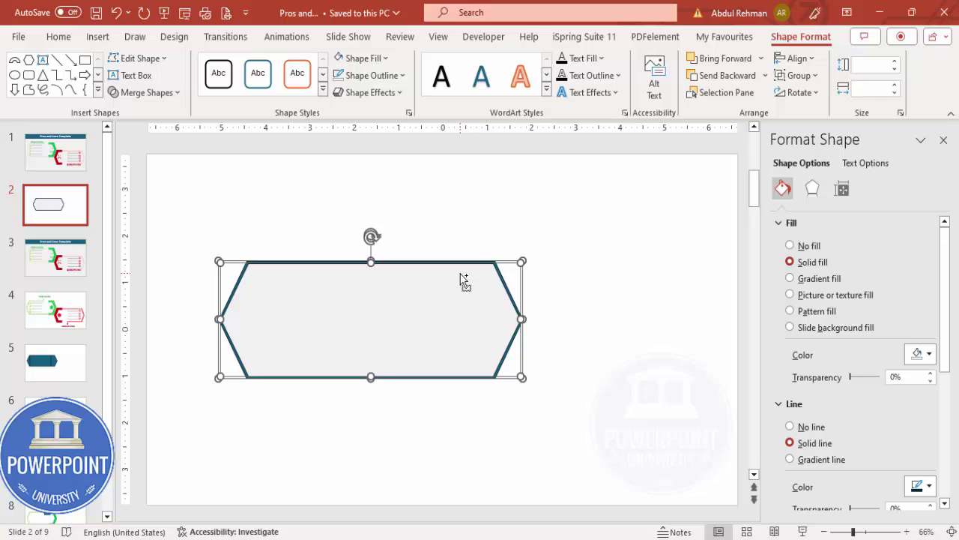
Copy the bordered banner to the lower right of the slide and select the upper banner.
drag(463, 278, 662, 403)
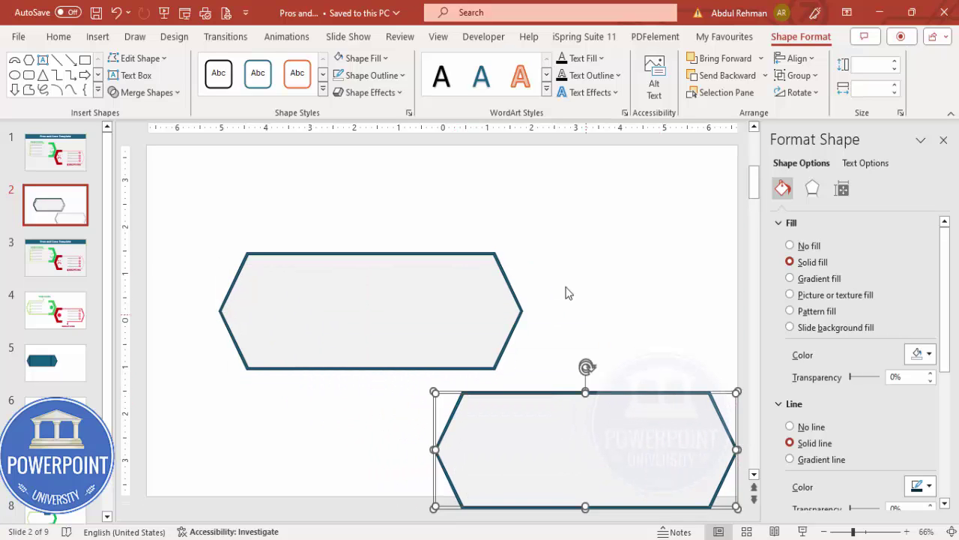
click(535, 254)
click(486, 256)
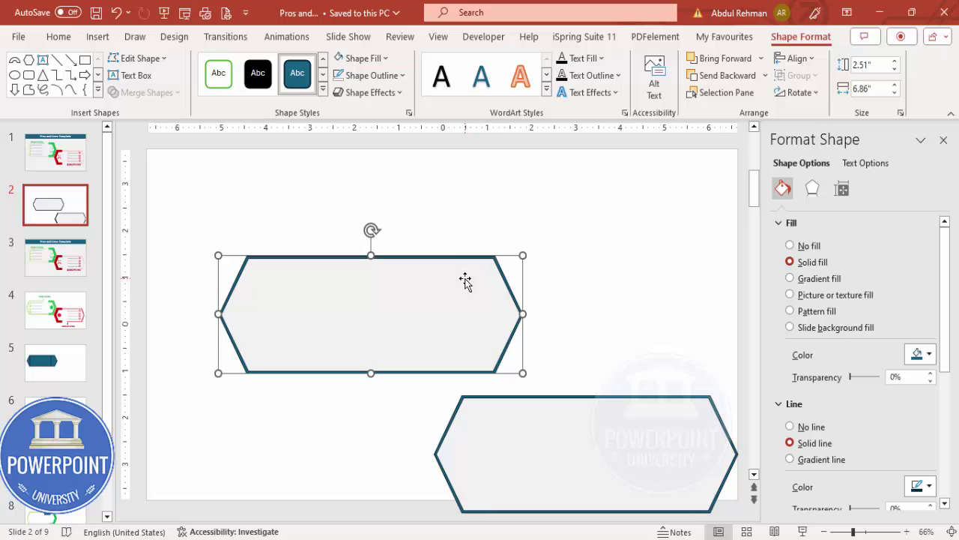
Subtract the pale hexagon from the teal one, leaving a hollow outline, and shift it left.
ctrl+click(465, 278)
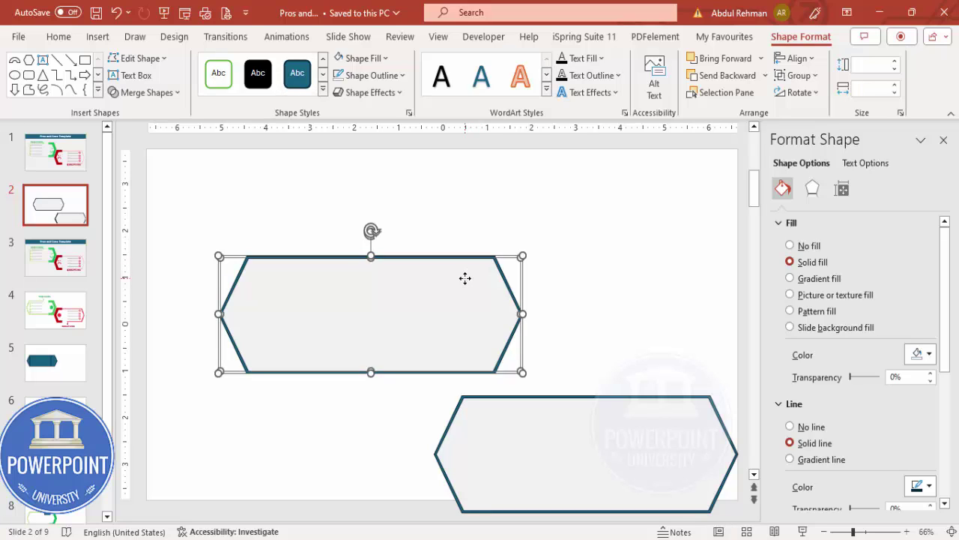
click(157, 94)
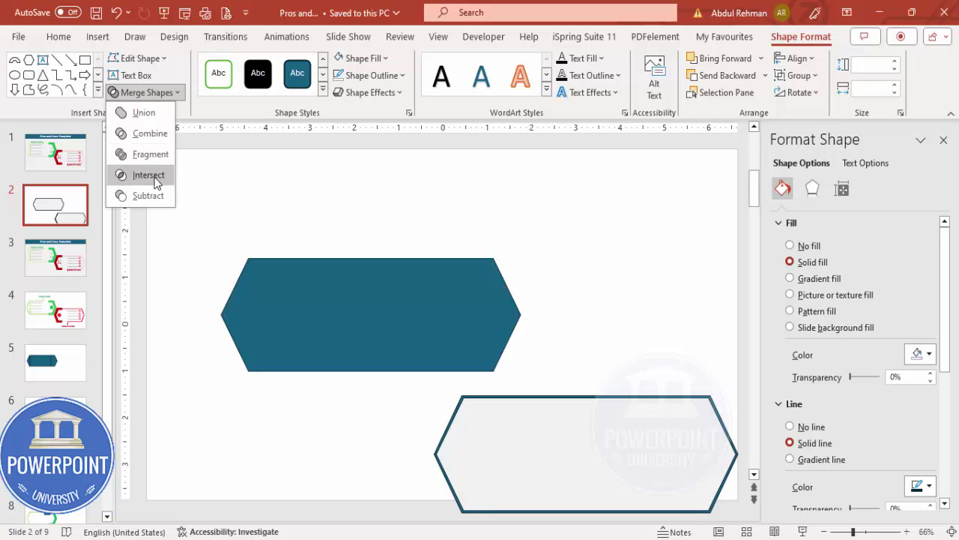
click(129, 195)
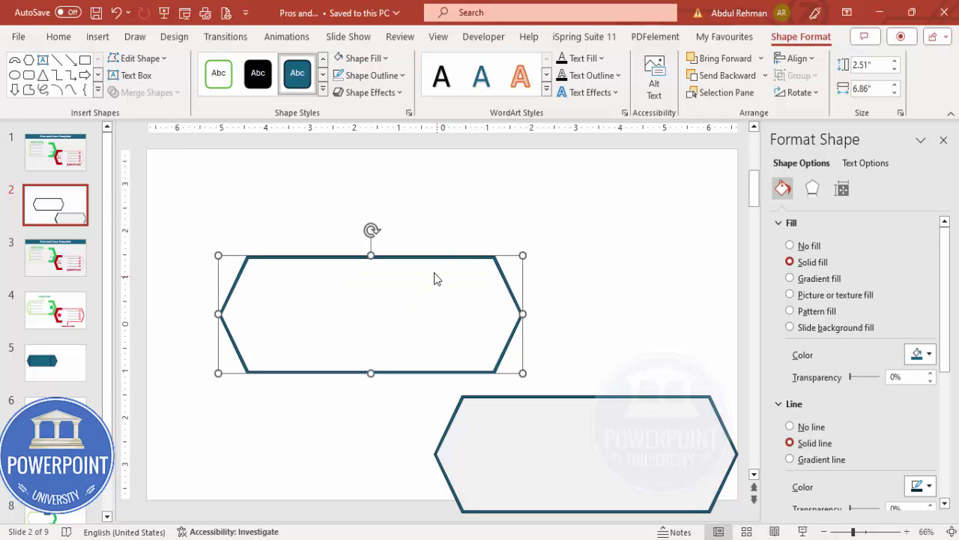
drag(427, 259, 369, 250)
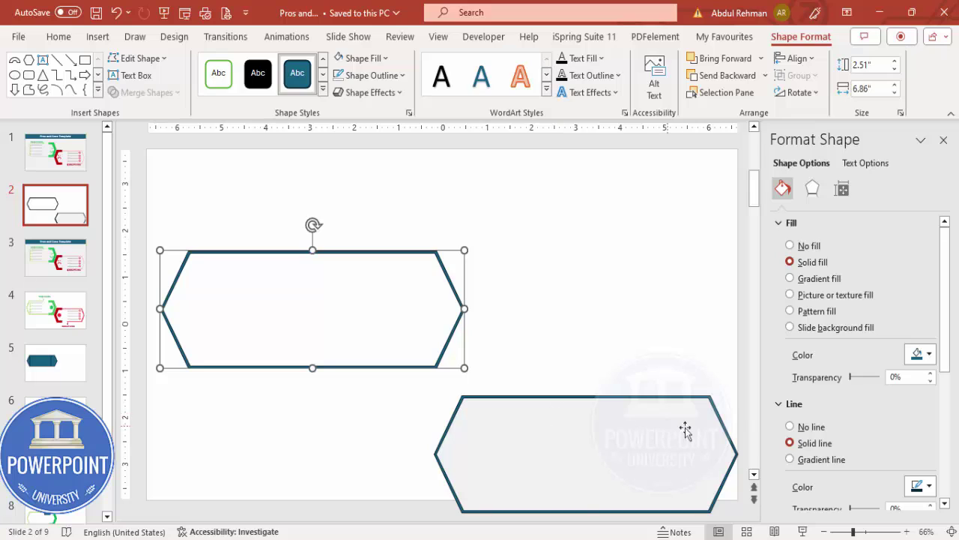
click(653, 429)
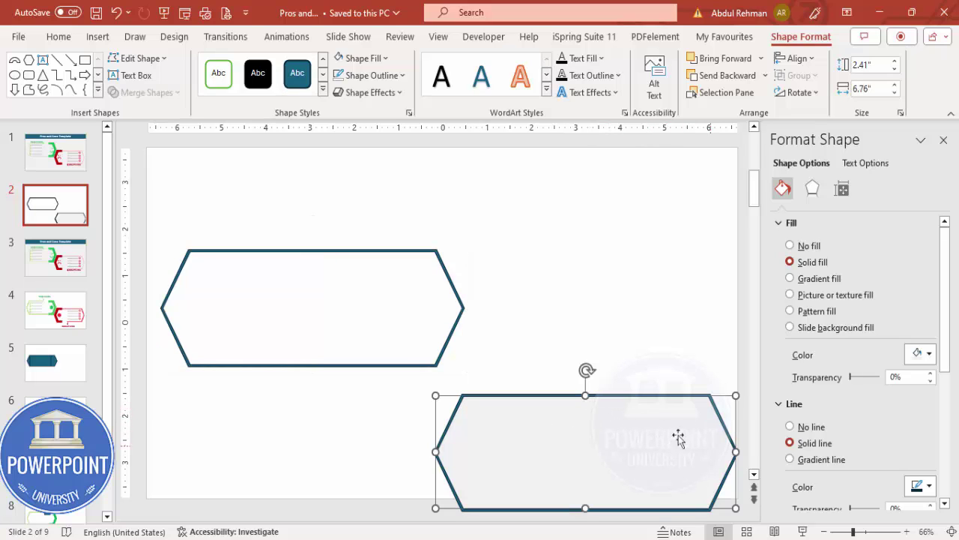
Shrink the lower banner's pale inner hexagon to about 1.98" by 6.3".
drag(586, 395, 585, 405)
drag(579, 497, 583, 498)
drag(731, 451, 715, 450)
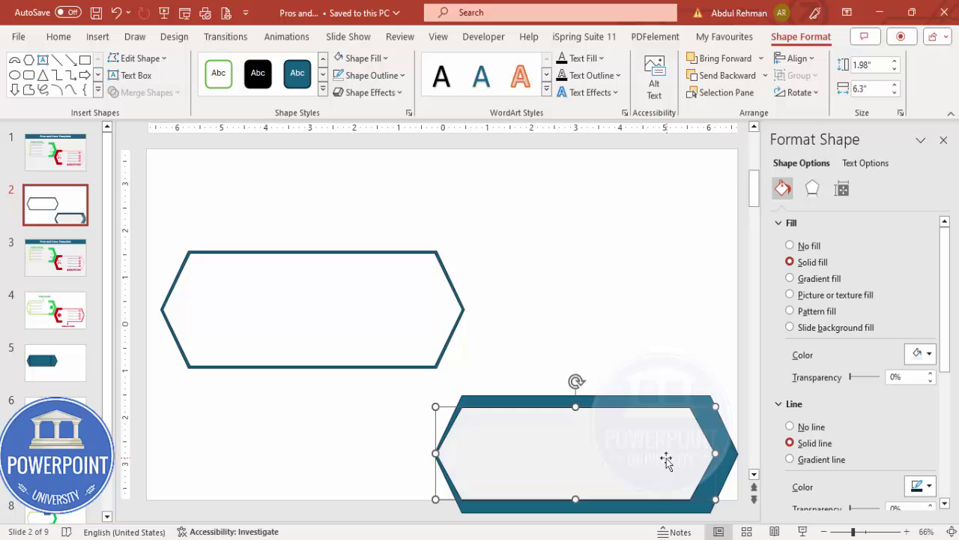
drag(698, 404, 698, 402)
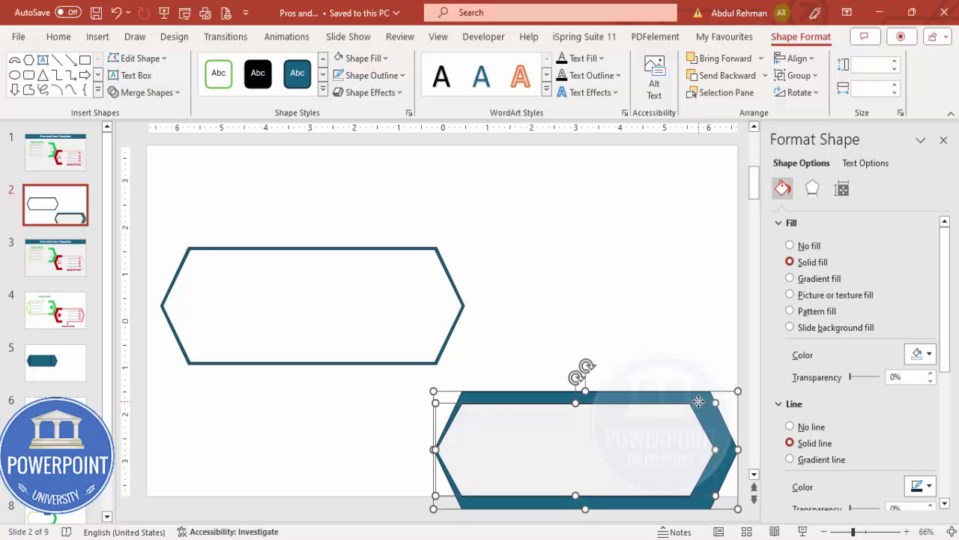
Align the inner and outer hexagons by center and middle.
click(796, 58)
click(829, 98)
click(796, 59)
click(839, 163)
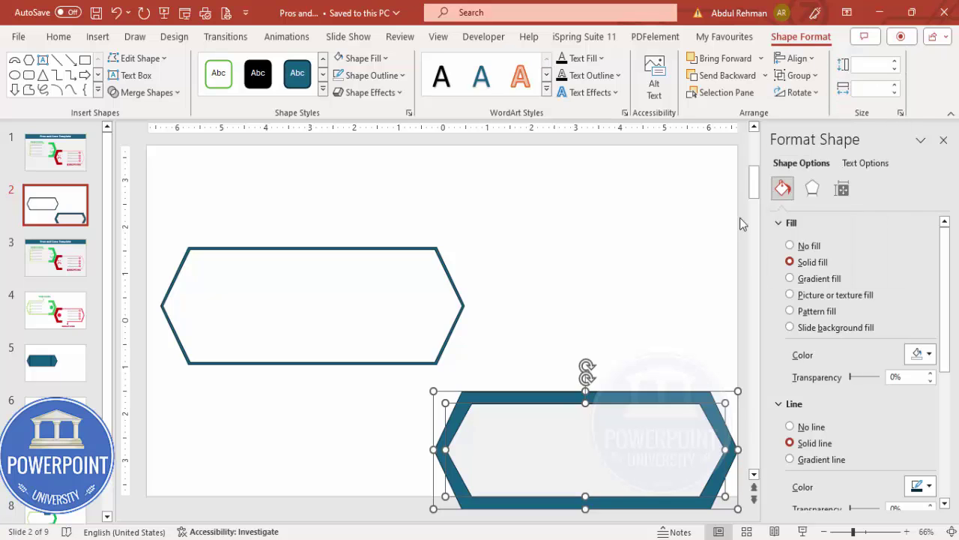
click(633, 289)
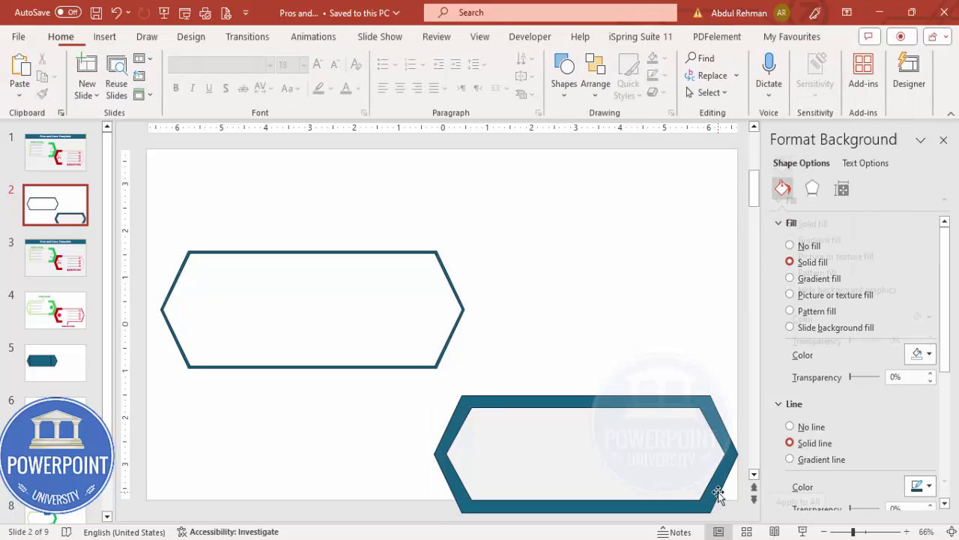
Narrow the outer hexagon to 5.92" wide and nudge the inner hexagon's top edge down.
click(694, 463)
drag(728, 455, 718, 454)
drag(455, 453, 456, 453)
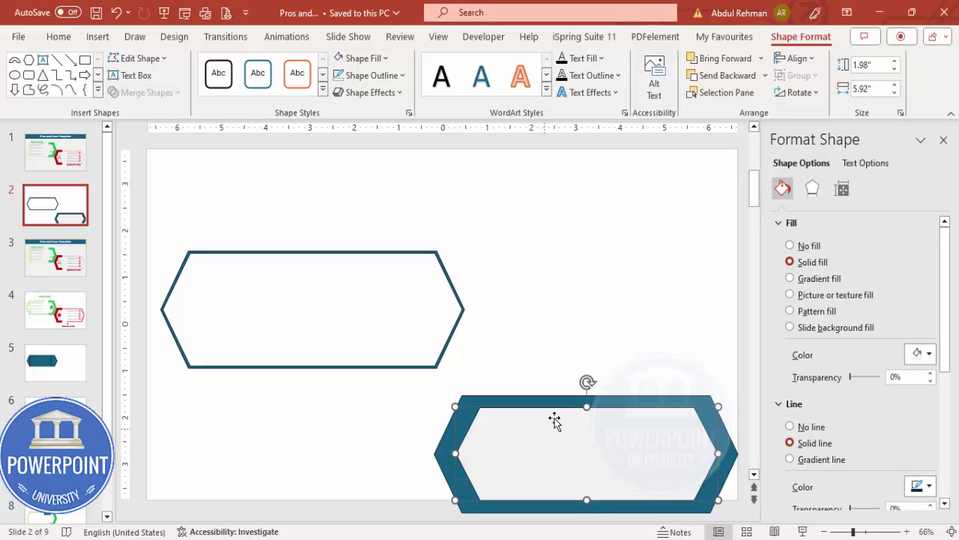
drag(586, 405, 586, 411)
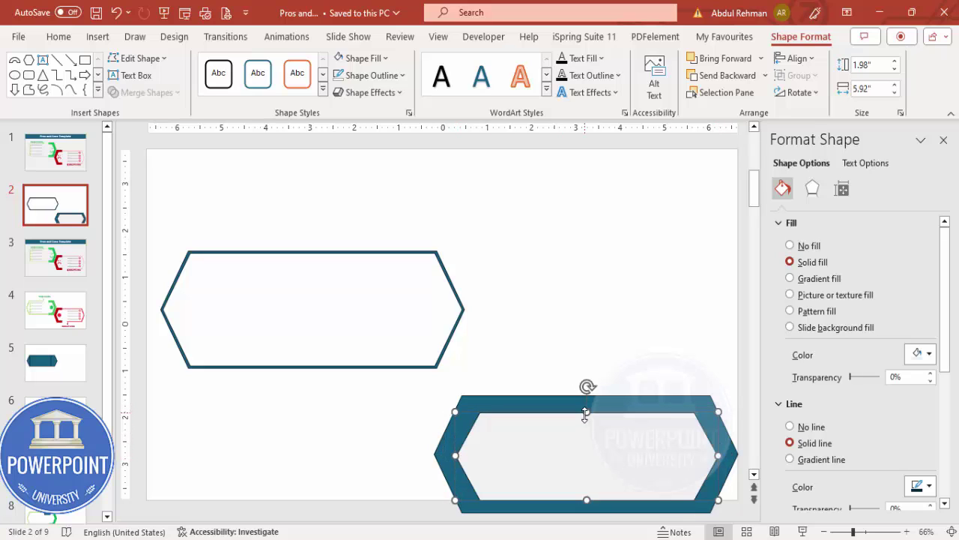
Center the inner hexagon inside the outer one horizontally and vertically.
shift+click(664, 405)
click(797, 59)
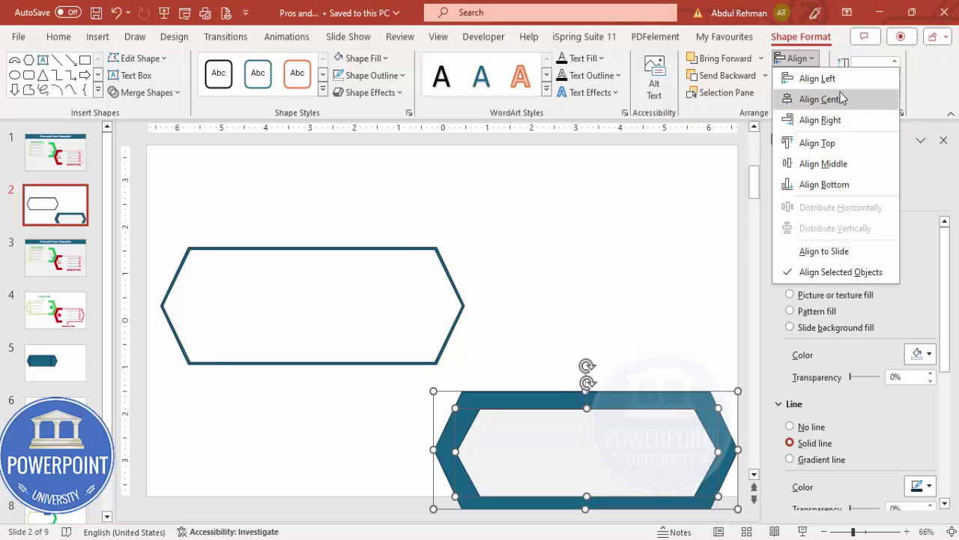
click(832, 97)
click(802, 69)
click(859, 164)
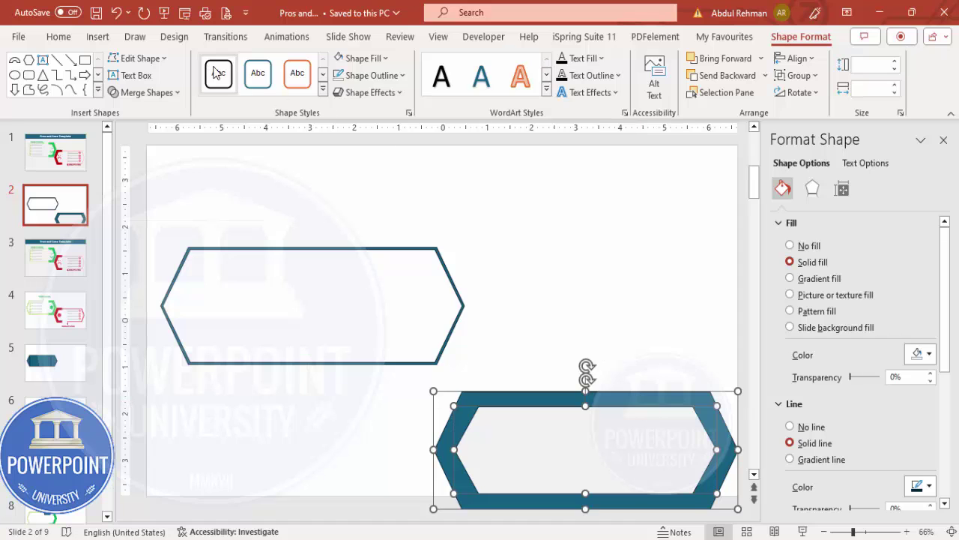
click(576, 277)
Subtract the inner hexagon from the outer one to form a thick hollow frame.
click(641, 404)
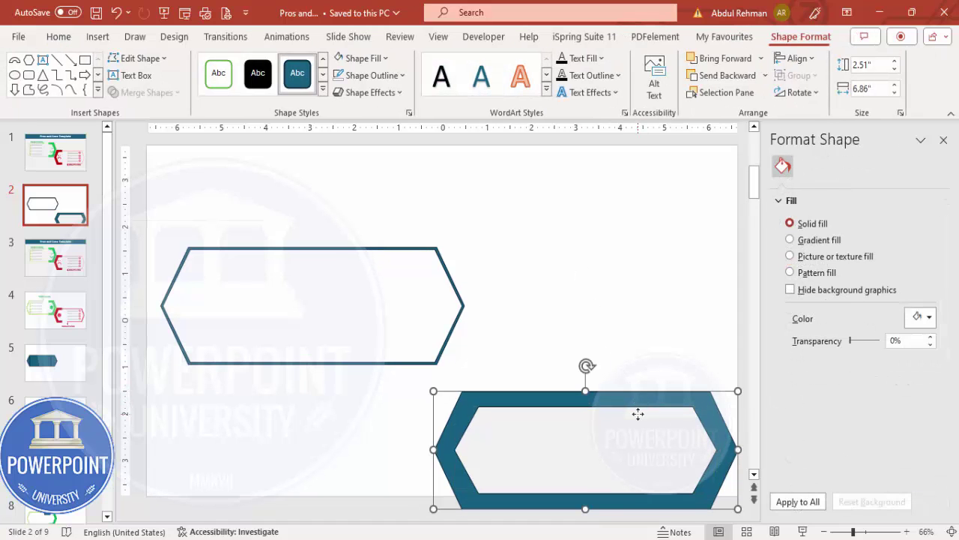
shift+click(612, 433)
click(164, 97)
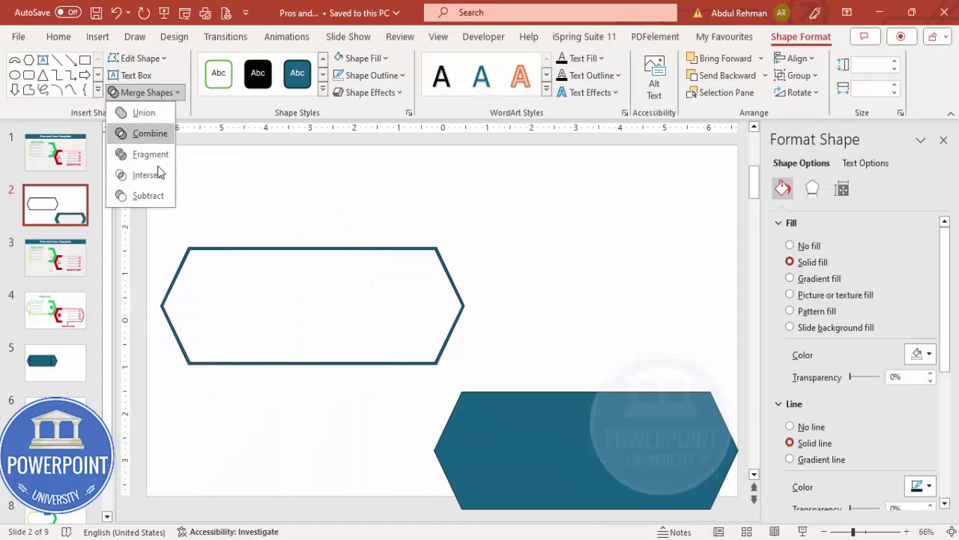
click(159, 193)
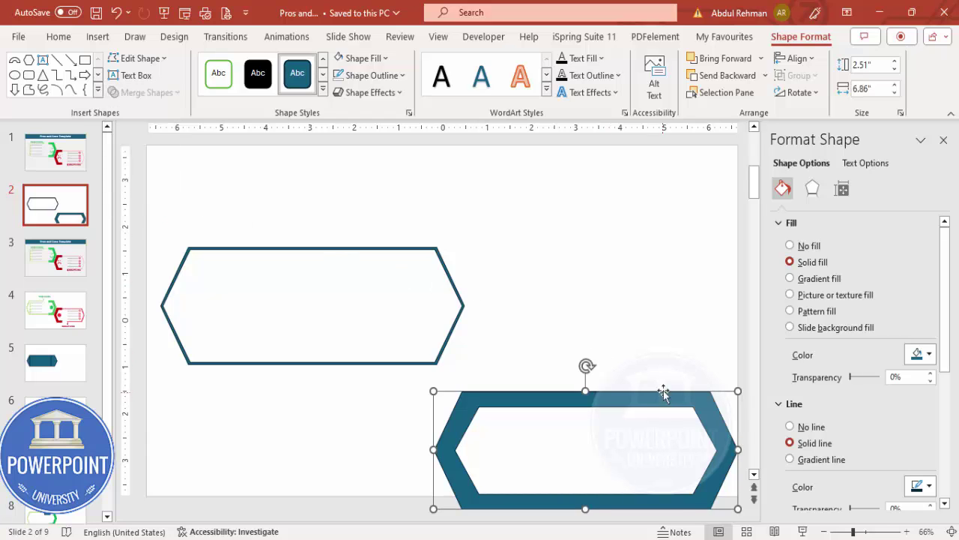
Draw a rectangle covering the left part of the hollow frame.
click(98, 37)
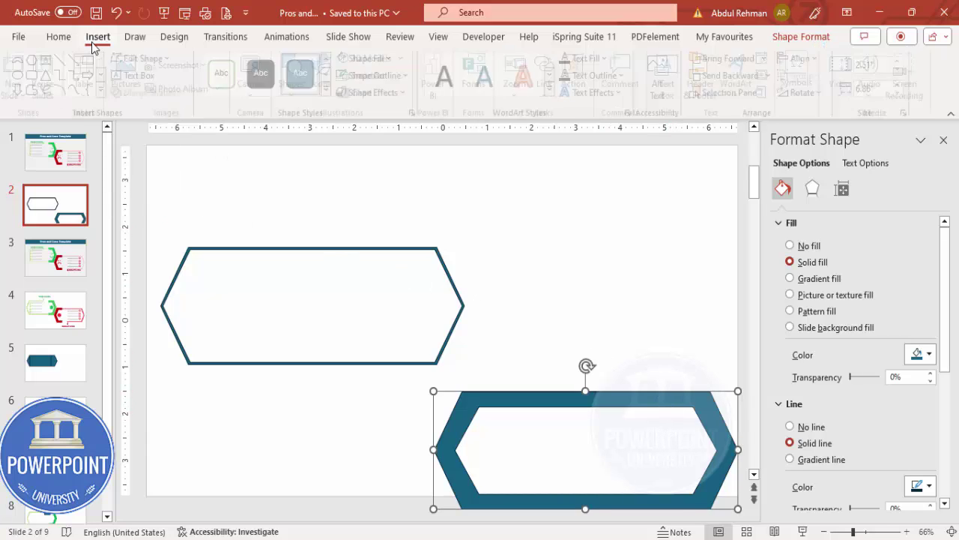
click(300, 96)
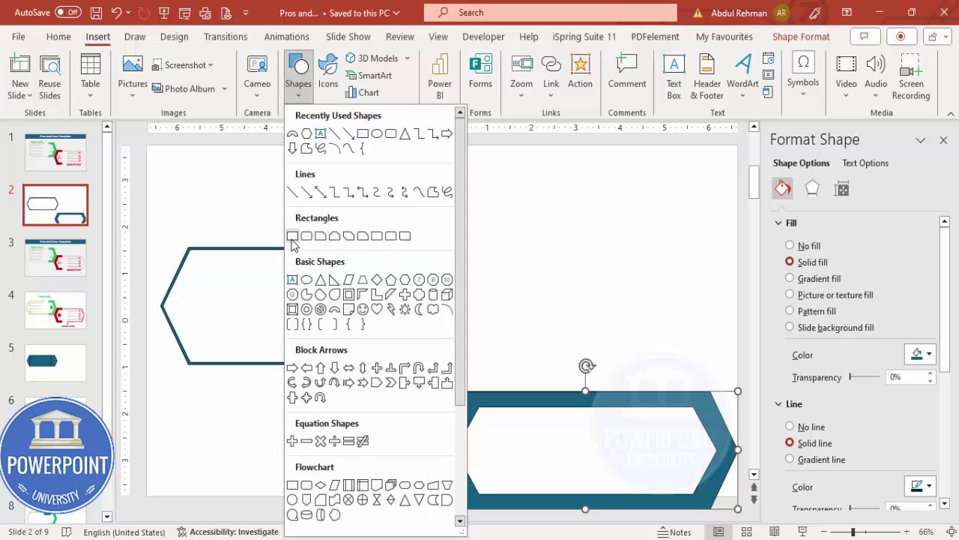
click(293, 236)
drag(419, 337, 672, 524)
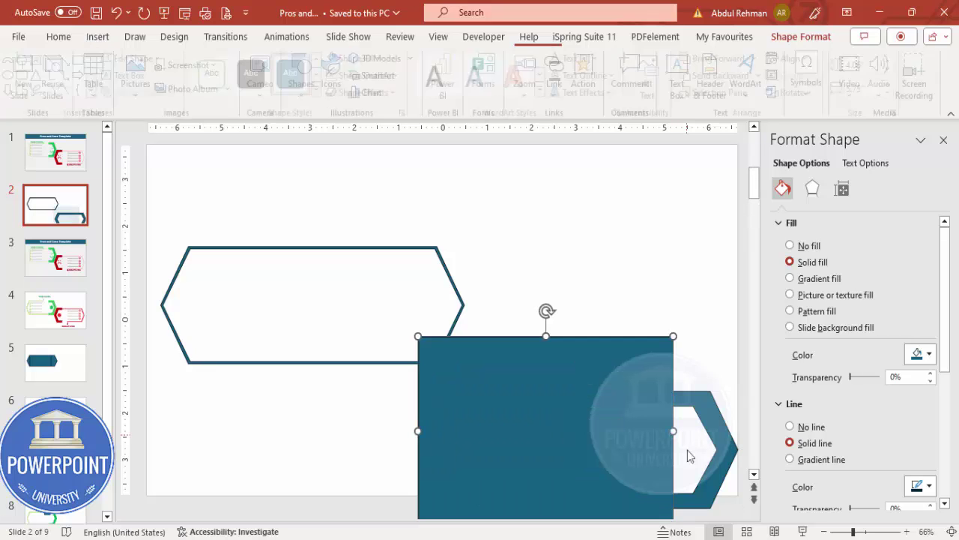
Subtract the rectangle from the frame, leaving a 2.51" by 1.46" chevron.
shift+click(715, 420)
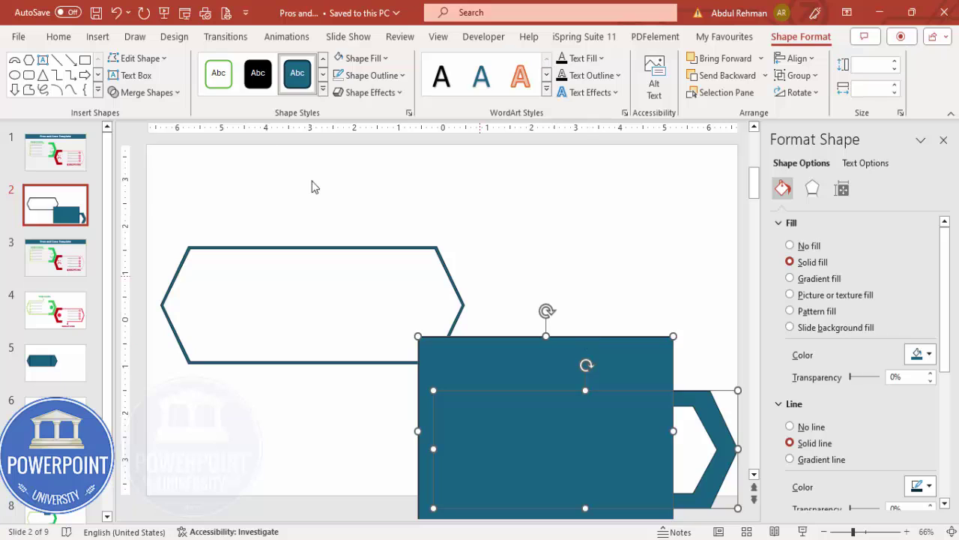
click(147, 92)
click(148, 196)
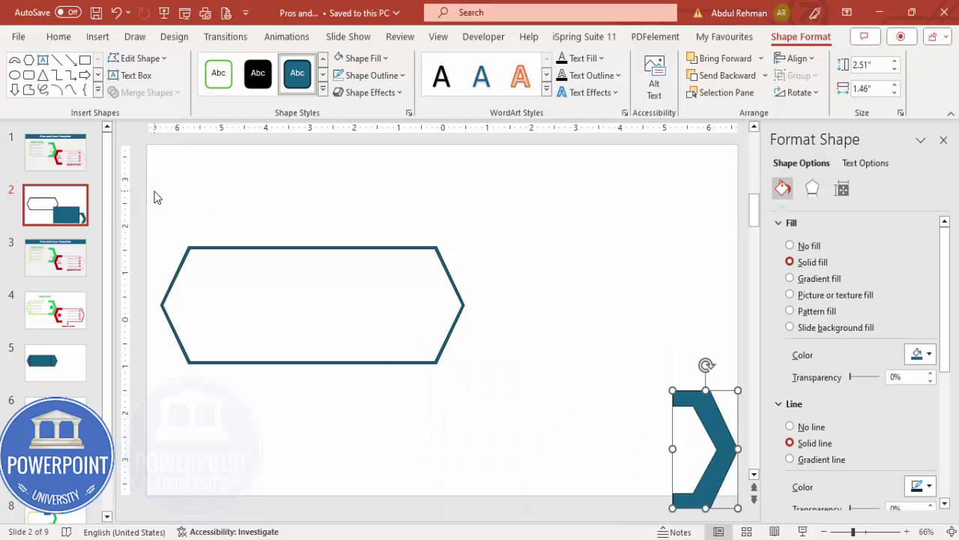
Move the chevron onto the upper hexagon outline's right end and remove its outline.
drag(700, 420, 446, 278)
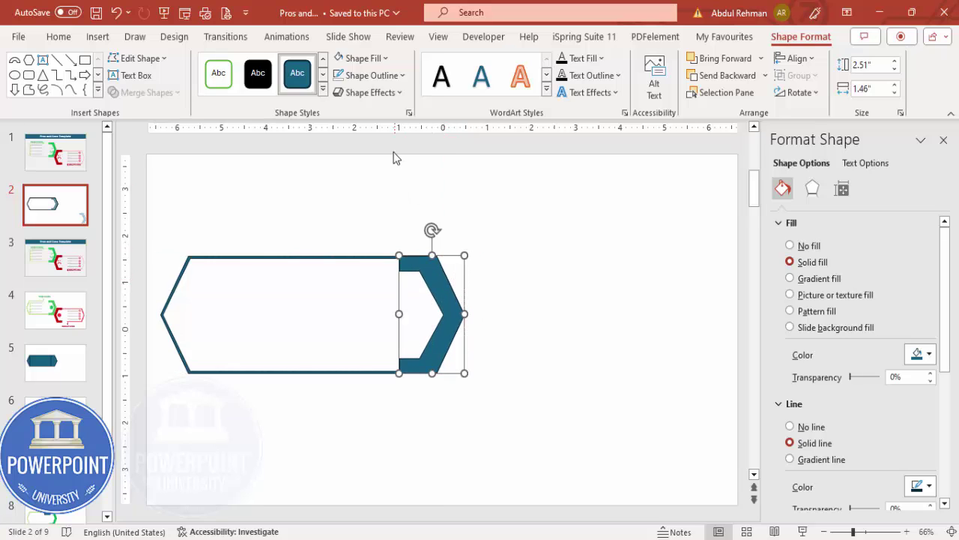
click(373, 78)
click(375, 278)
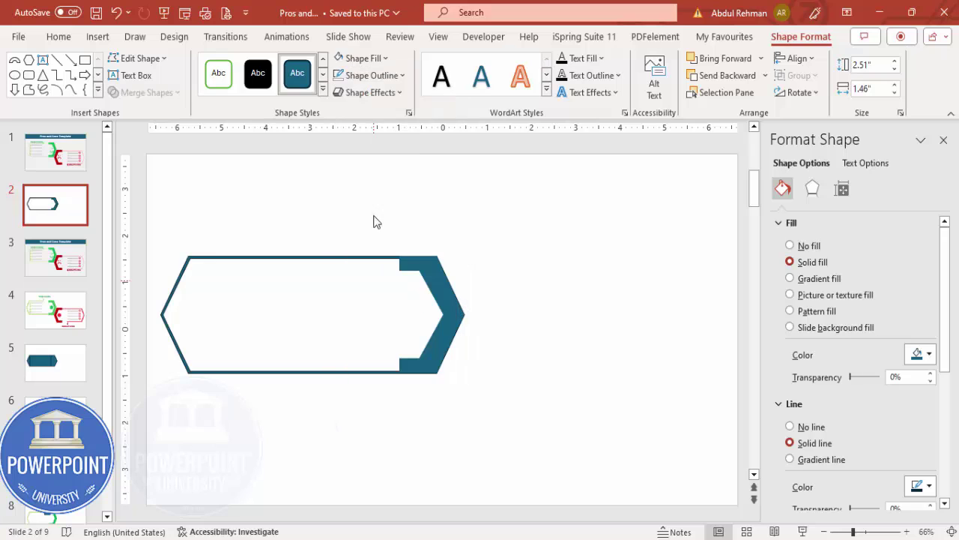
click(364, 58)
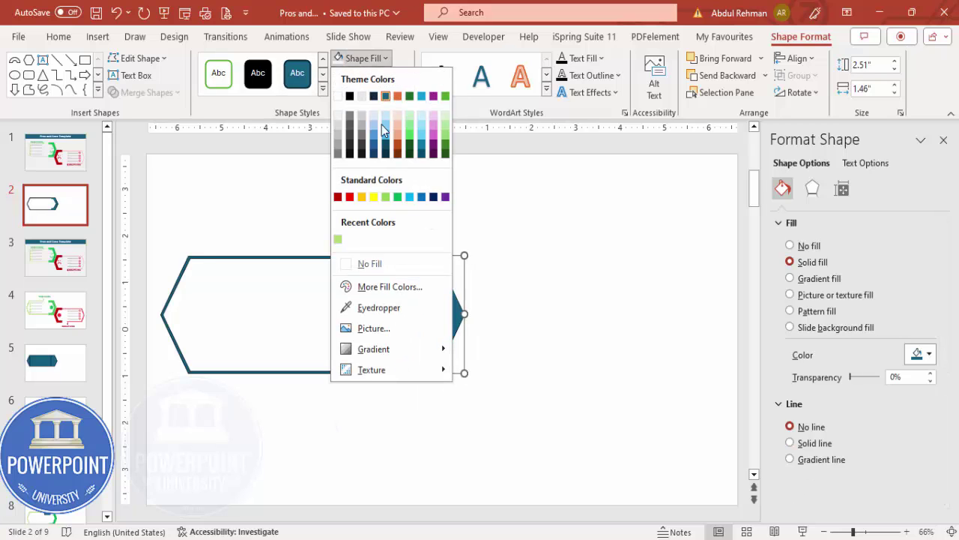
Fill the chevron green and the hexagon outline light green.
click(397, 197)
click(355, 258)
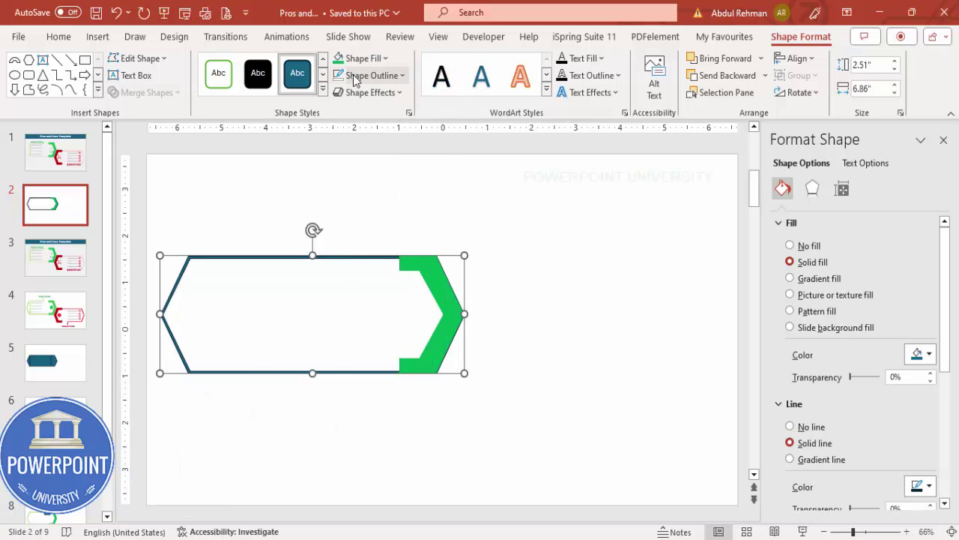
click(358, 59)
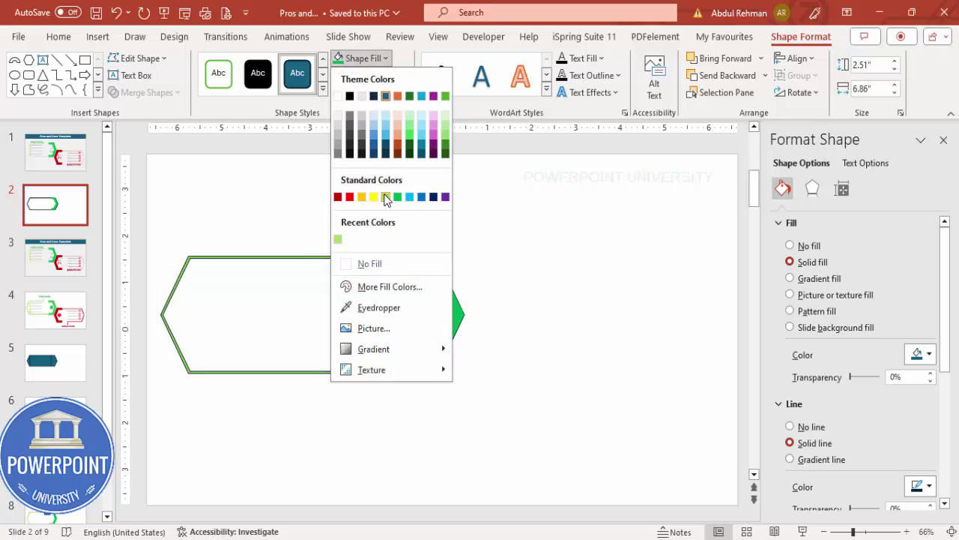
click(385, 196)
Send the chevron to back, enlarge it to 2.83" by 1.65", and align it with the hexagon's right end.
click(434, 279)
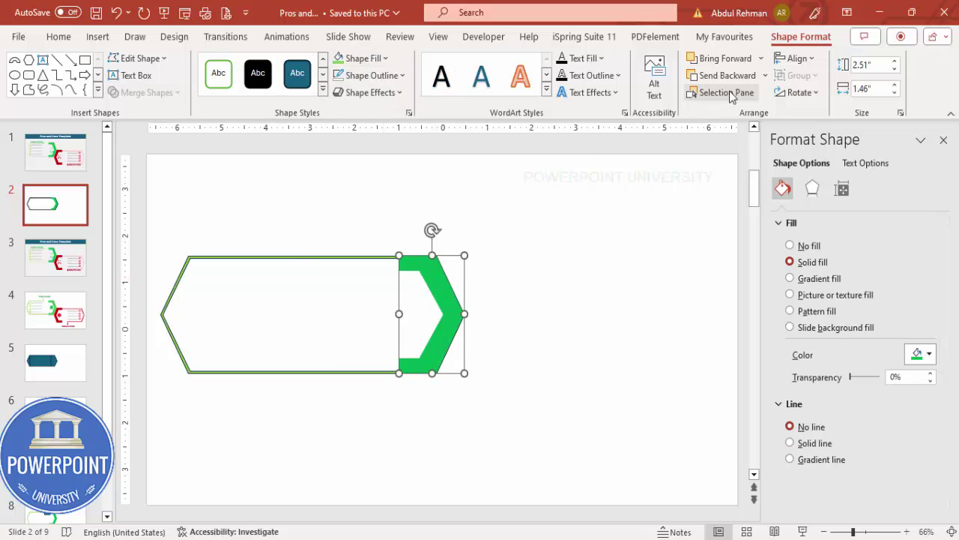
click(766, 75)
click(742, 114)
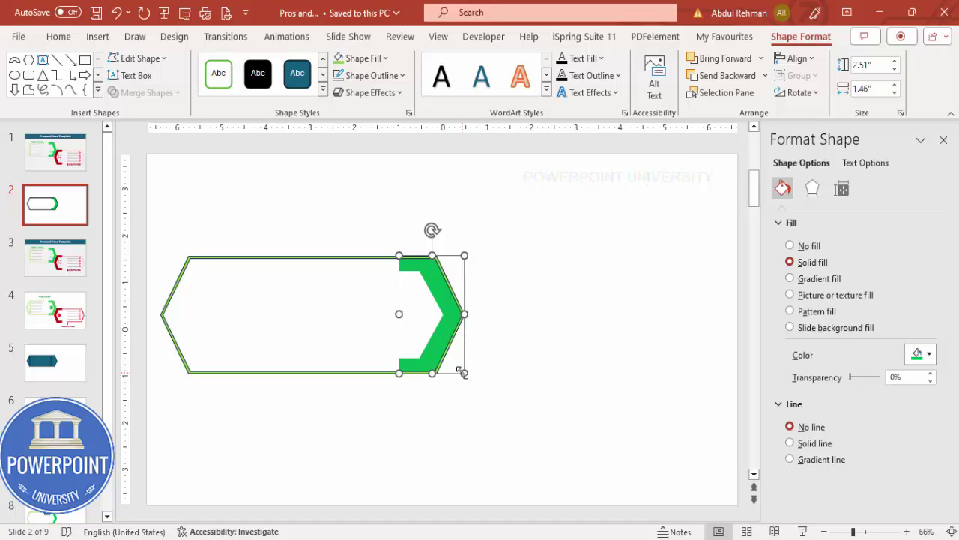
drag(465, 373, 472, 387)
drag(457, 343, 448, 326)
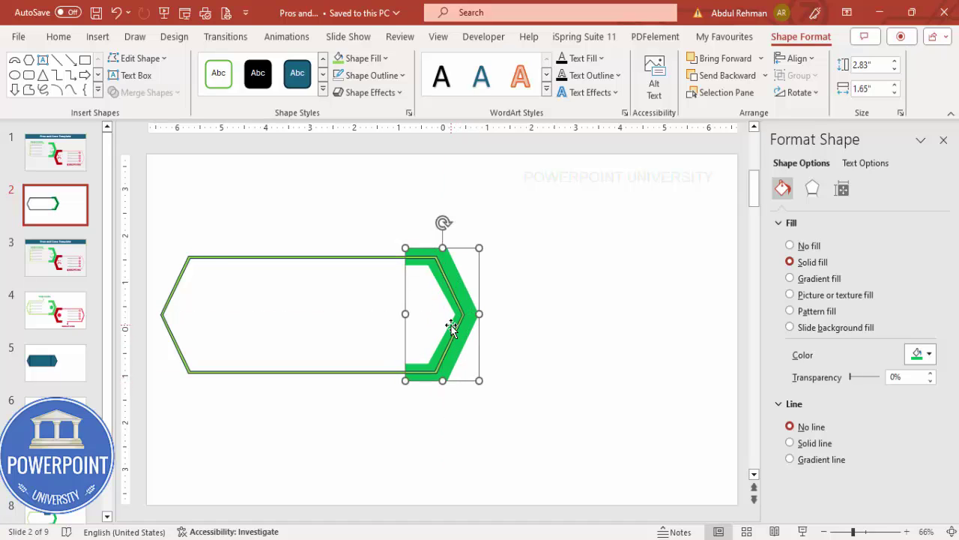